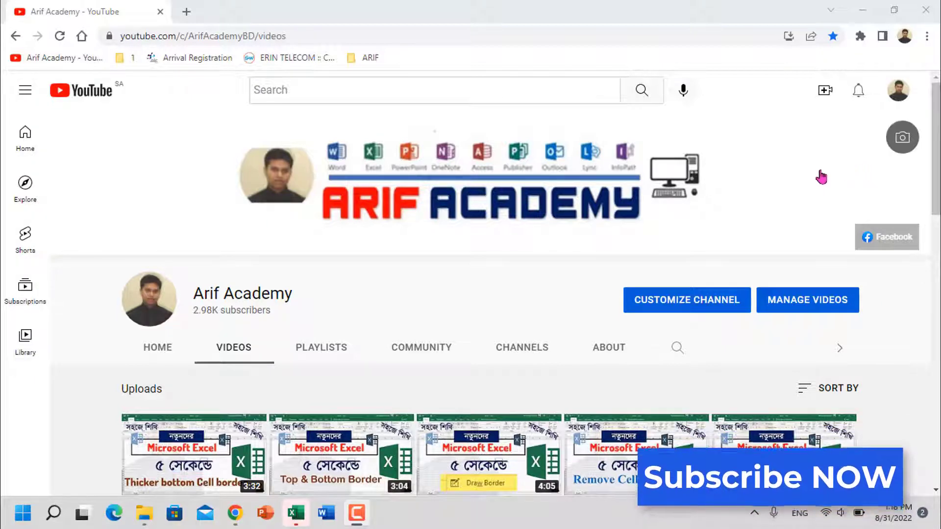
Switch from the Chrome YouTube channel page to the 'Uniform Order List_Buraidah Mall. 2021' workbook in Excel.
{"action": "key", "text": "alt+Tab"}
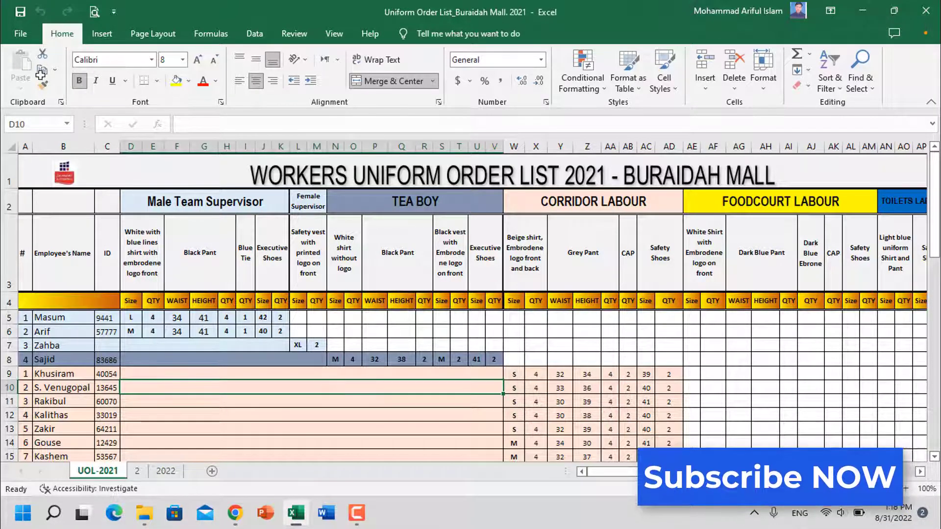
Show the Protect Workbook options on the workbook's File Info page.
{"action": "left_click", "coordinate": [21, 36]}
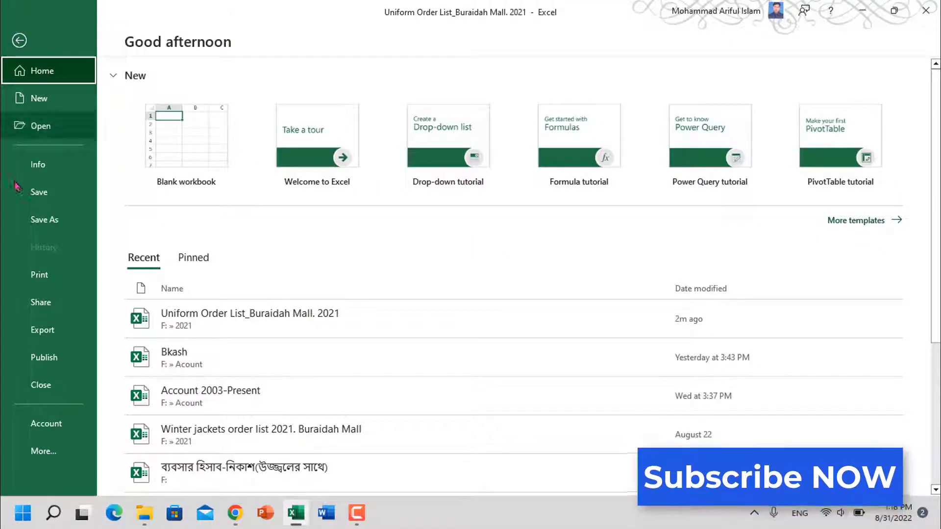
{"action": "left_click", "coordinate": [41, 169]}
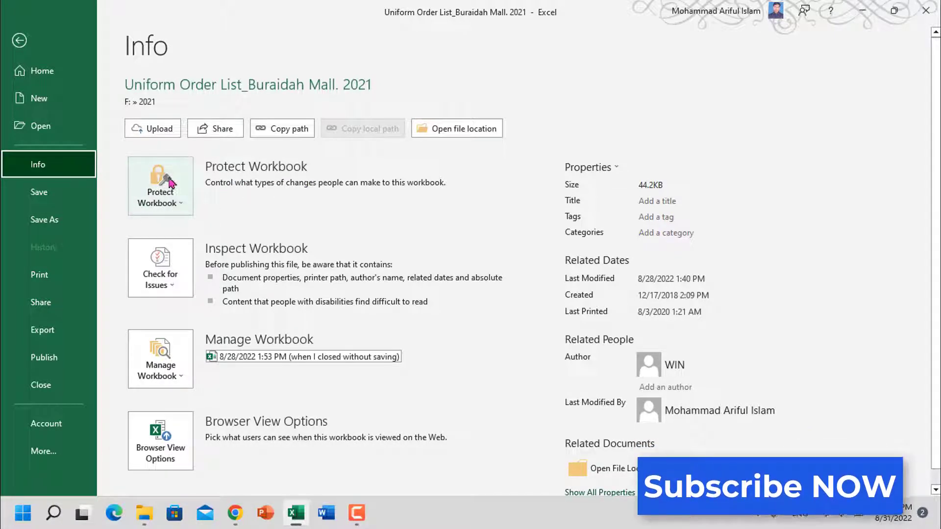
{"action": "left_click", "coordinate": [182, 210]}
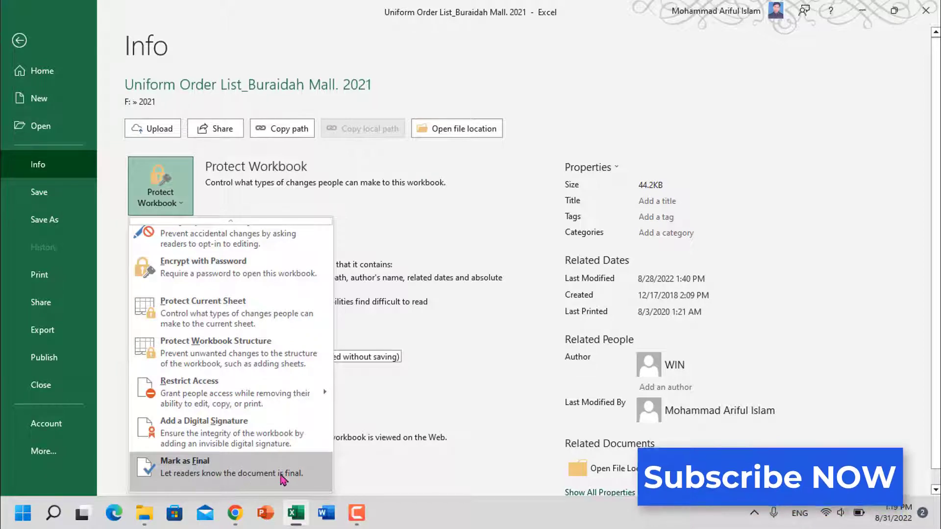
Apply Mark as Final to the Uniform Order List workbook and confirm saving it.
{"action": "left_click", "coordinate": [282, 478]}
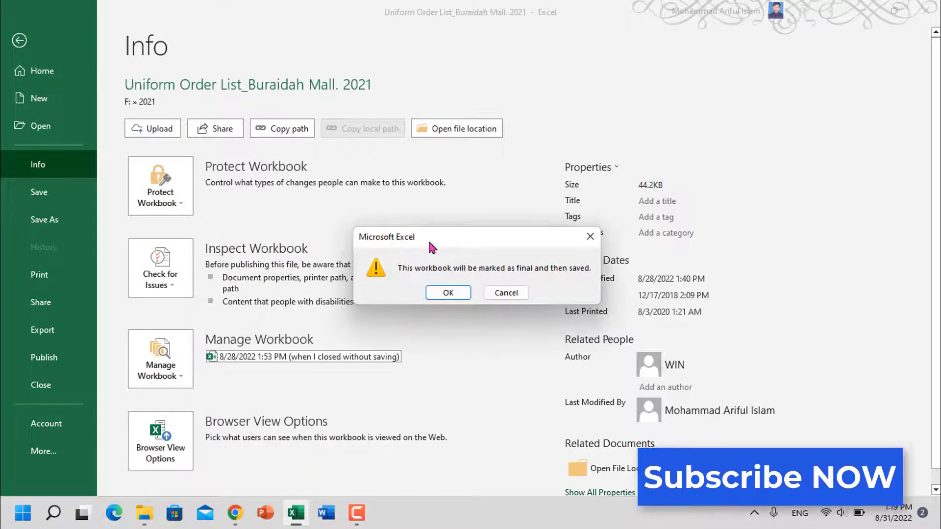
{"action": "left_click_drag", "start_coordinate": [431, 248], "coordinate": [355, 256]}
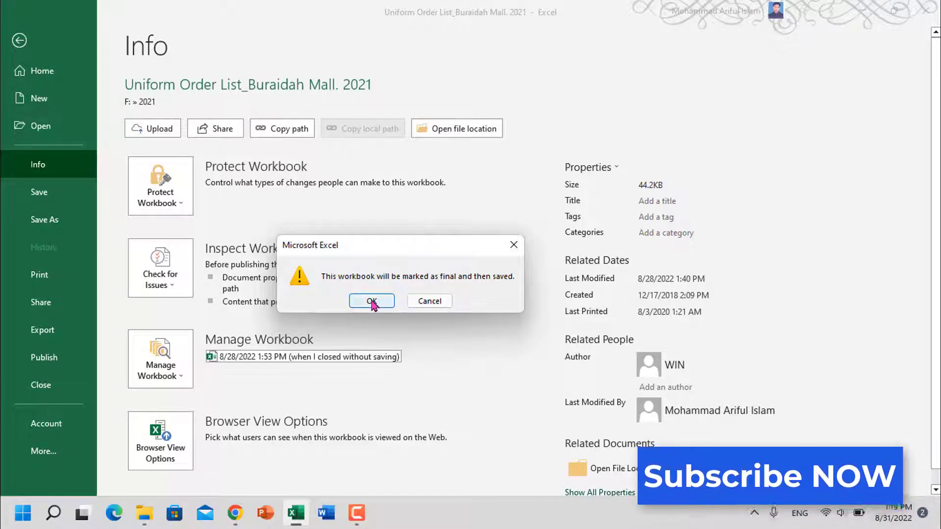
{"action": "left_click", "coordinate": [373, 302]}
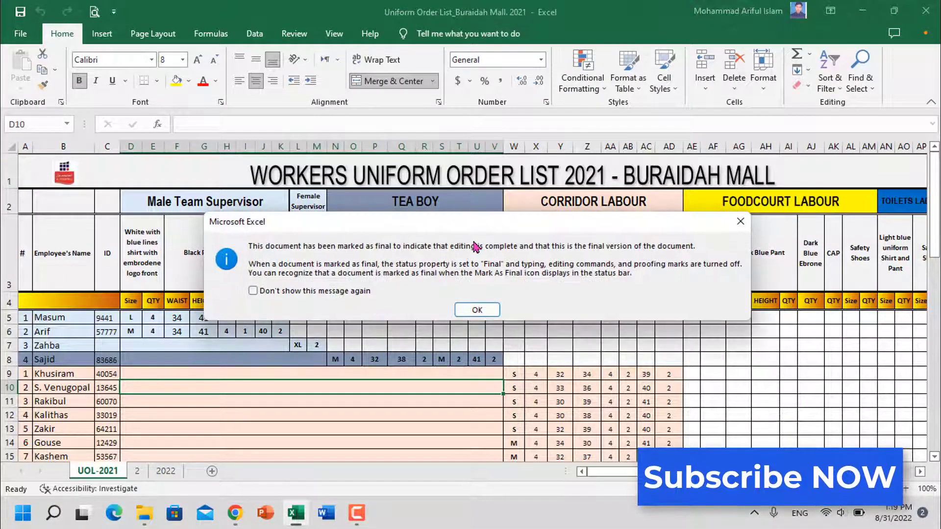
{"action": "left_click_drag", "start_coordinate": [466, 229], "coordinate": [449, 252]}
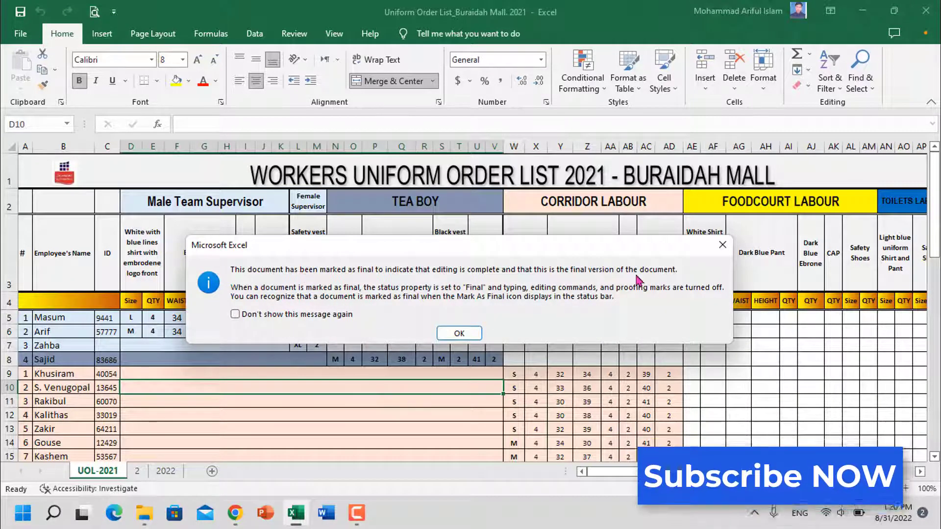
Dismiss the final-version notice, then select cells like AE7, C5, AI11, AH9 to confirm read-only.
{"action": "left_click", "coordinate": [468, 335]}
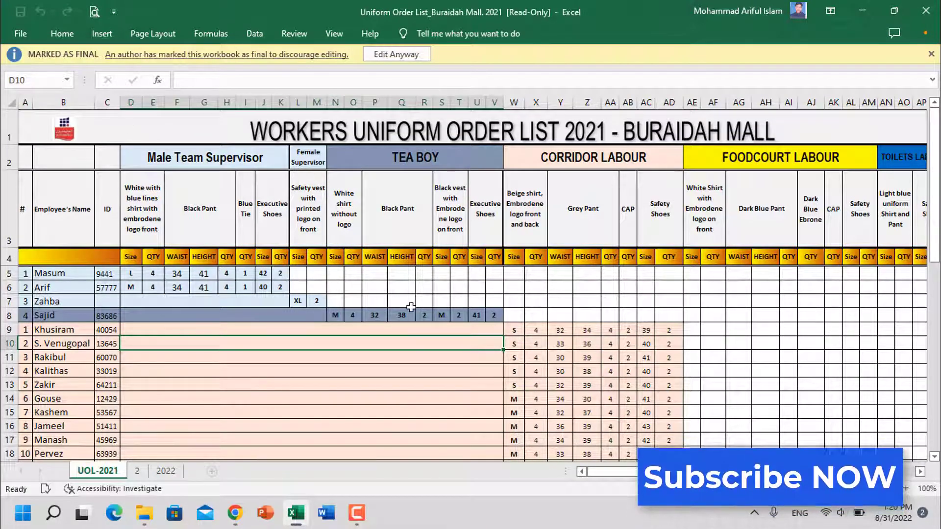
{"action": "left_click", "coordinate": [684, 304]}
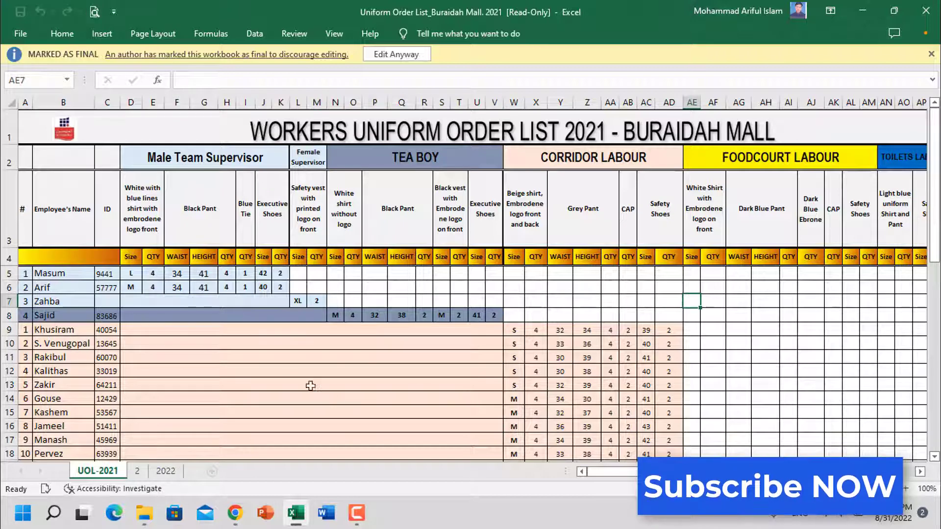
{"action": "left_click", "coordinate": [279, 361]}
{"action": "left_click", "coordinate": [117, 276]}
{"action": "left_click", "coordinate": [786, 352]}
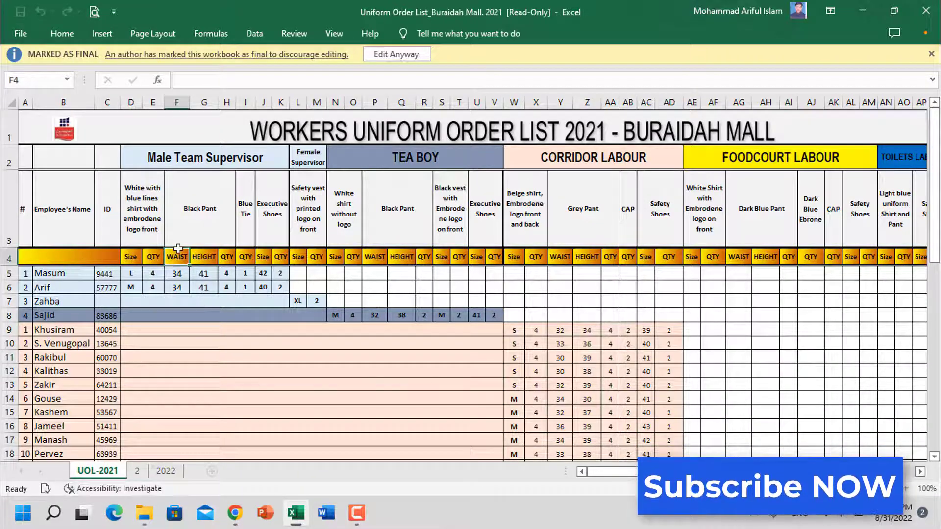
{"action": "left_click", "coordinate": [584, 240]}
{"action": "left_click", "coordinate": [772, 331]}
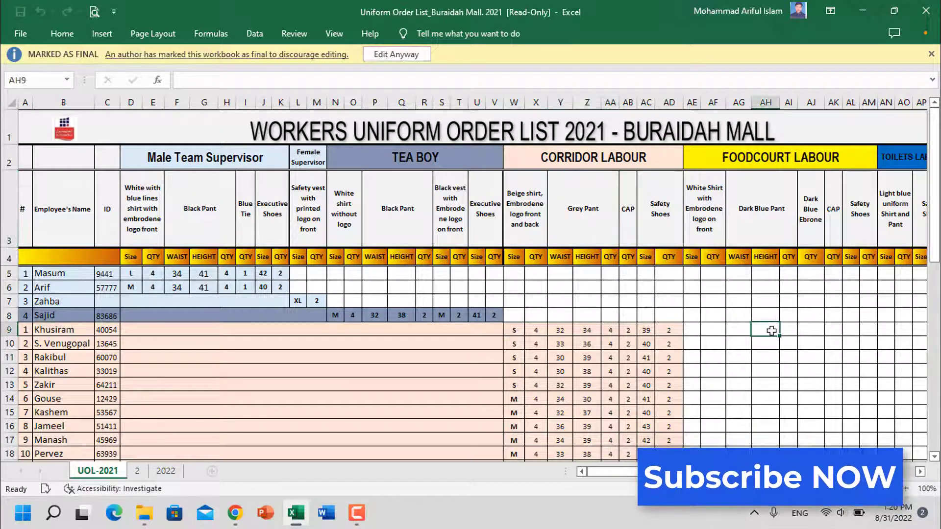